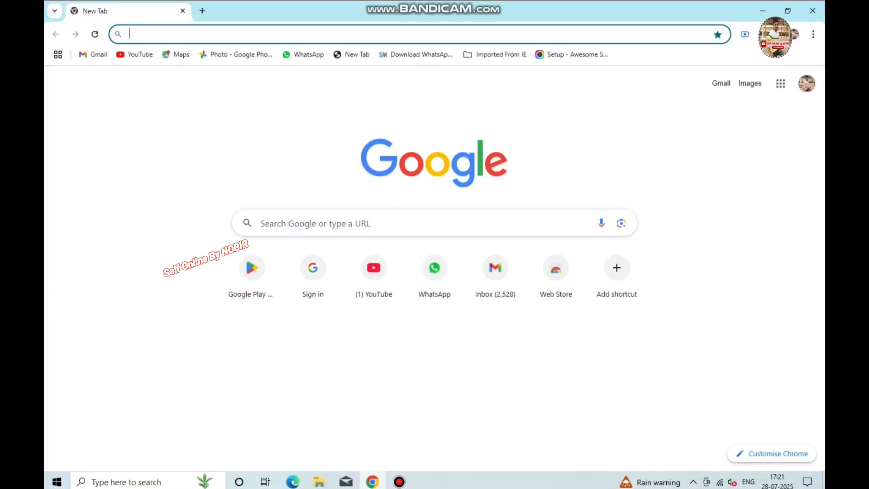
# Step: Search Google for 'nvsp' to find the Voters' Services Portal
pyautogui.click(315, 224)
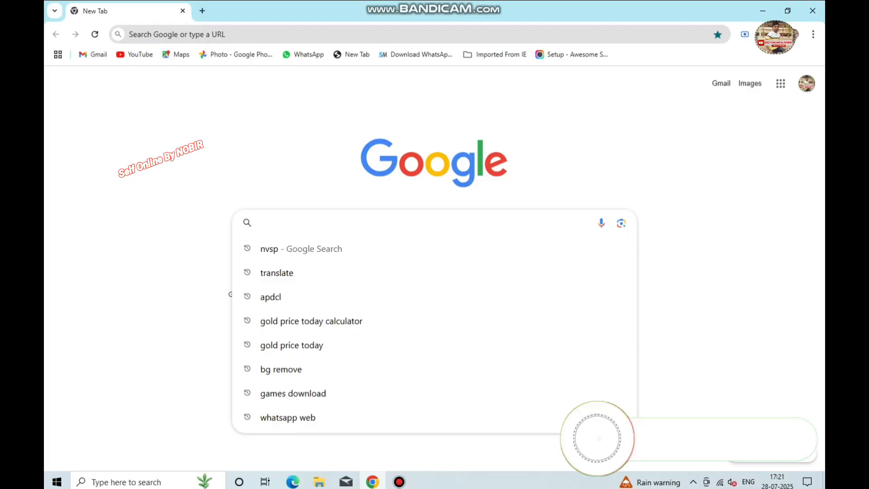
pyautogui.click(186, 298)
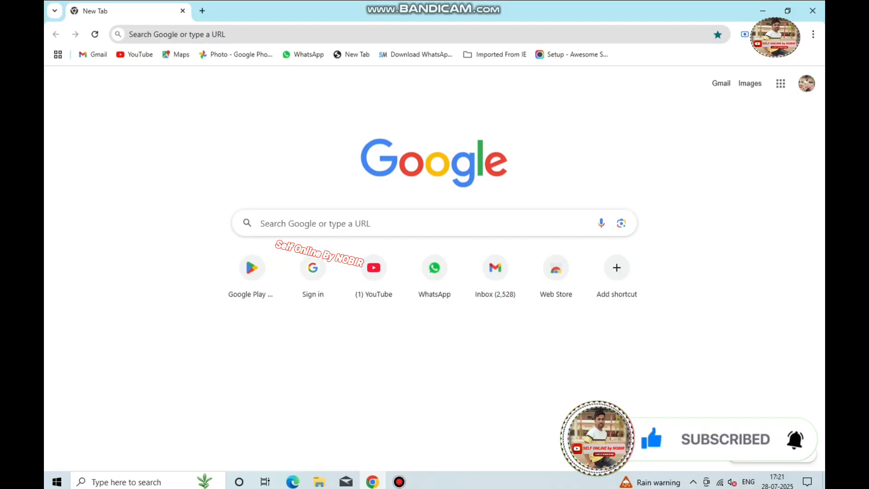
pyautogui.click(312, 223)
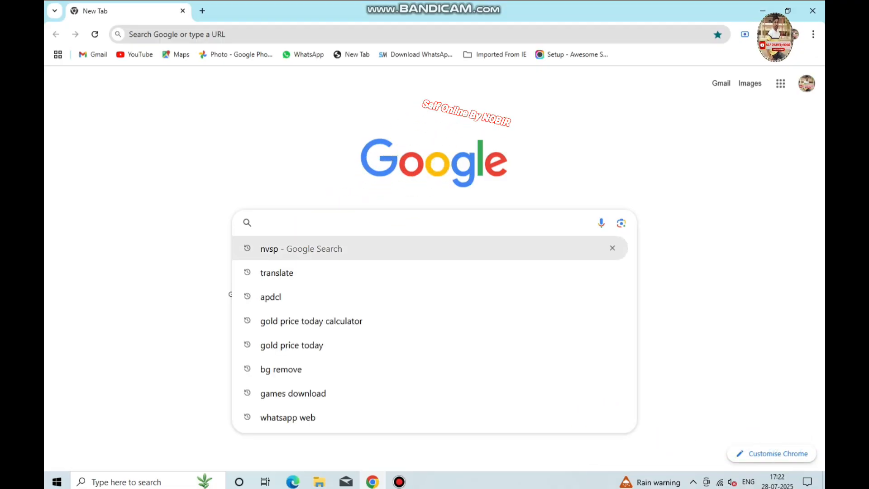
pyautogui.write('nvsp')
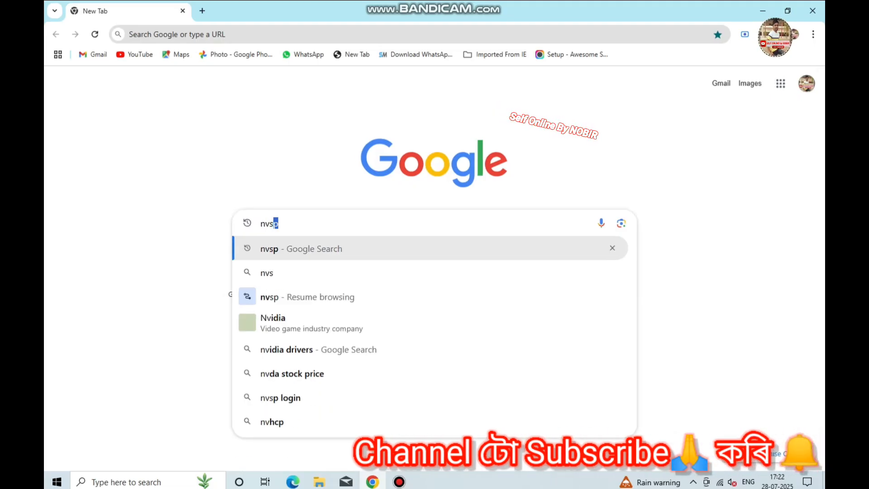
pyautogui.press('Return')
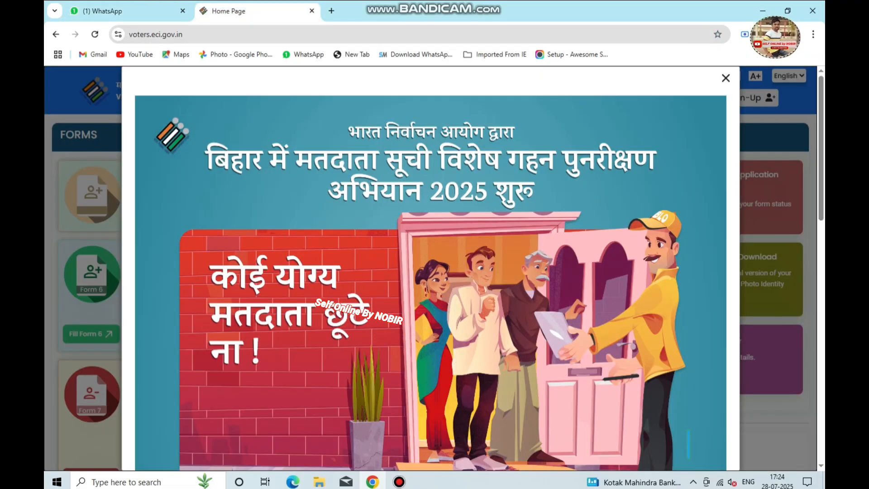
# Step: Scroll through the portal home page, then go to the Sign-Up account creation page
pyautogui.scroll(-1, 431, 272)
pyautogui.scroll(-2, 430, 271)
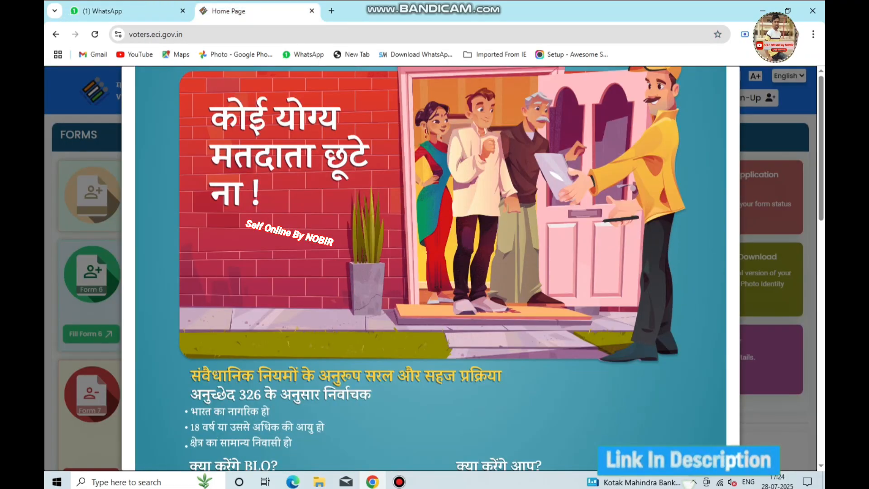
pyautogui.scroll(2, 431, 272)
pyautogui.scroll(-1, 431, 271)
pyautogui.scroll(1, 430, 272)
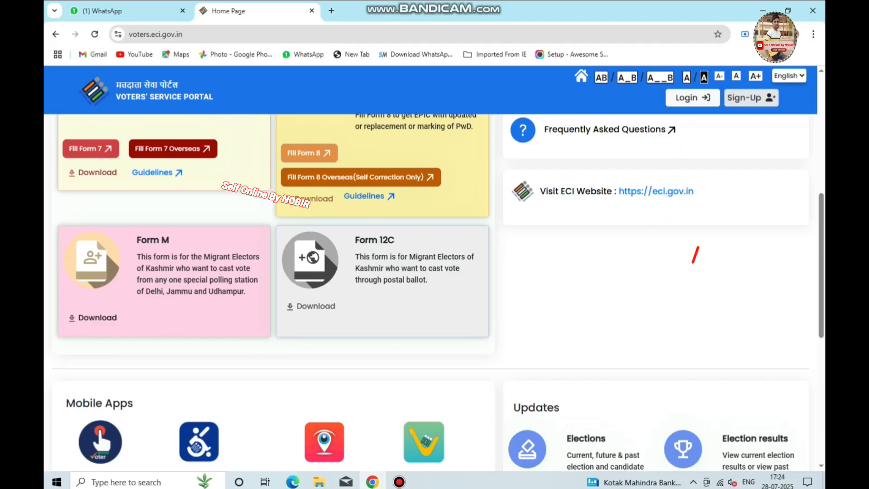
pyautogui.click(751, 98)
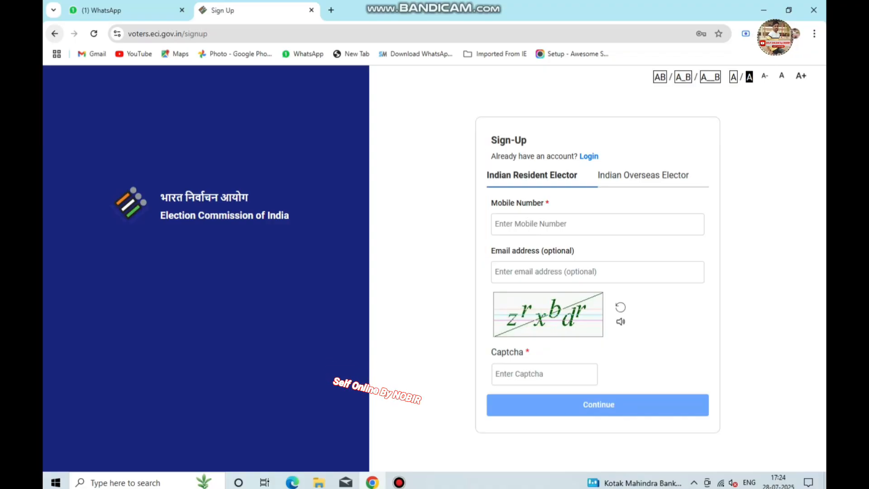
# Step: Return to the portal home, dismiss the announcement, and fill in the login captcha
pyautogui.hotkey('alt', 'Left')
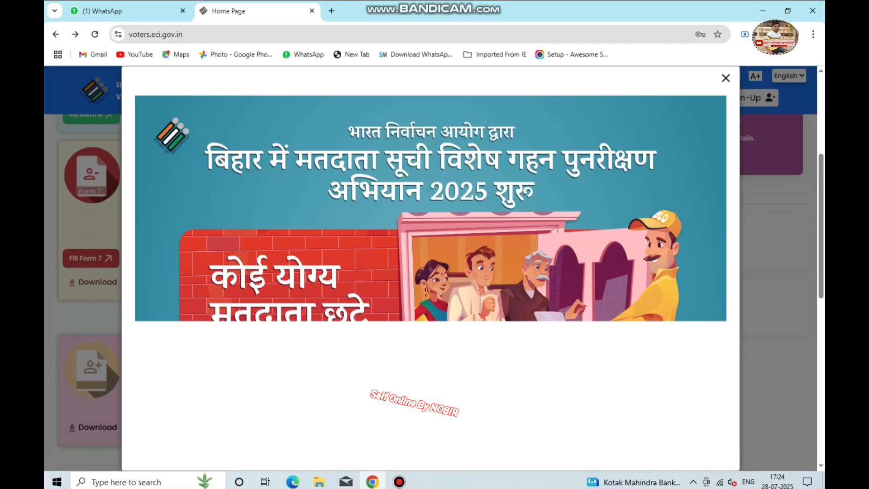
pyautogui.click(726, 78)
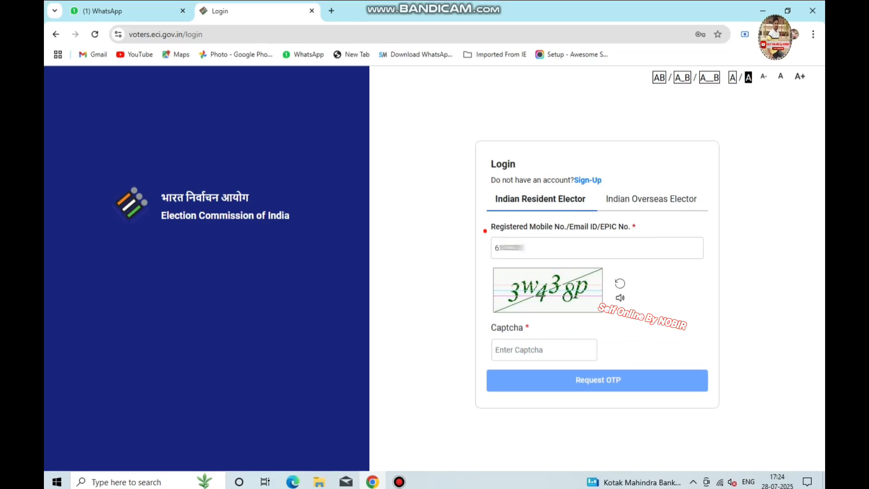
pyautogui.press('Tab')
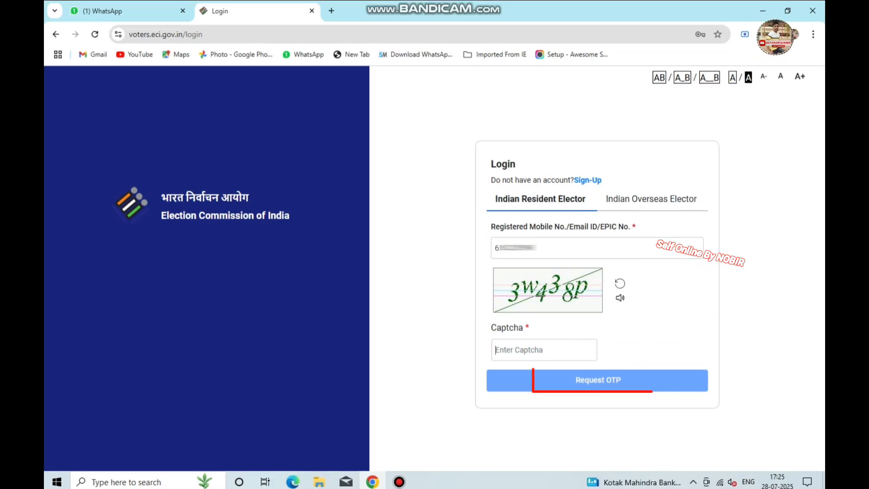
pyautogui.write('3w43')
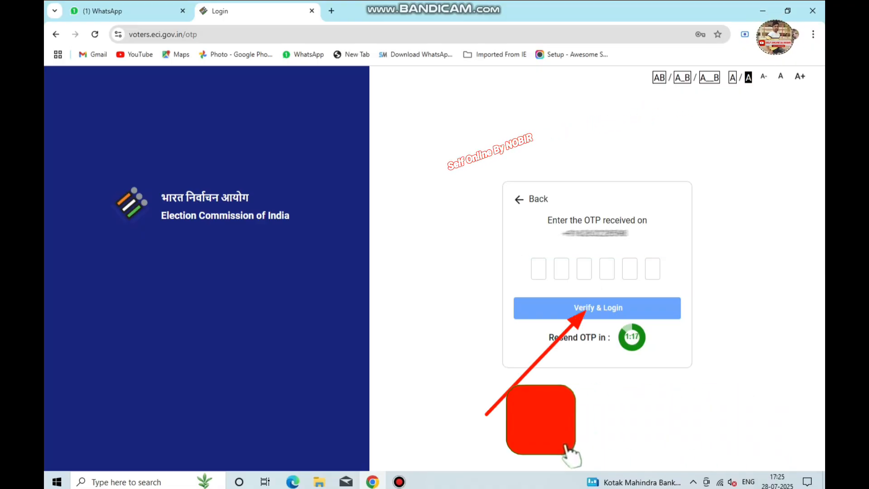
# Step: Enter the OTP sent to the registered mobile number
pyautogui.write('8')
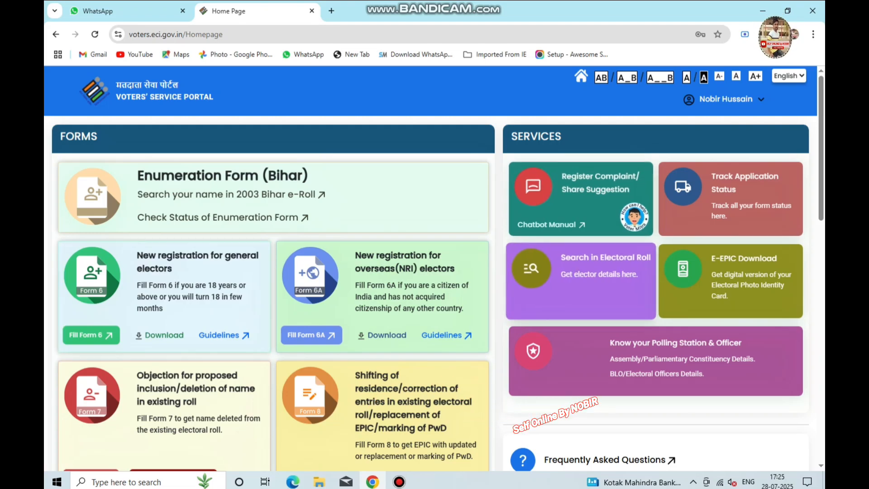
# Step: Scroll down the home page toward the Form 8 option
pyautogui.scroll(-2, 434, 290)
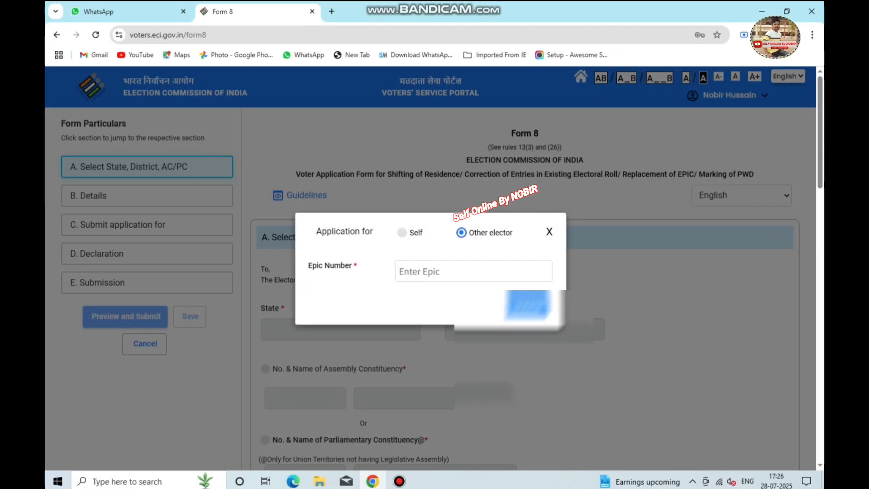
# Step: Enter the other elector's EPIC number in the Form 8 search field
pyautogui.click(474, 271)
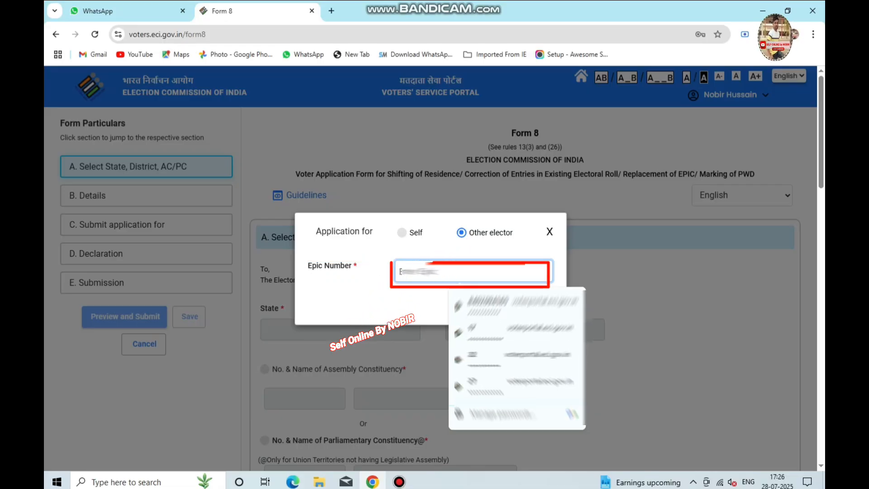
pyautogui.write('H')
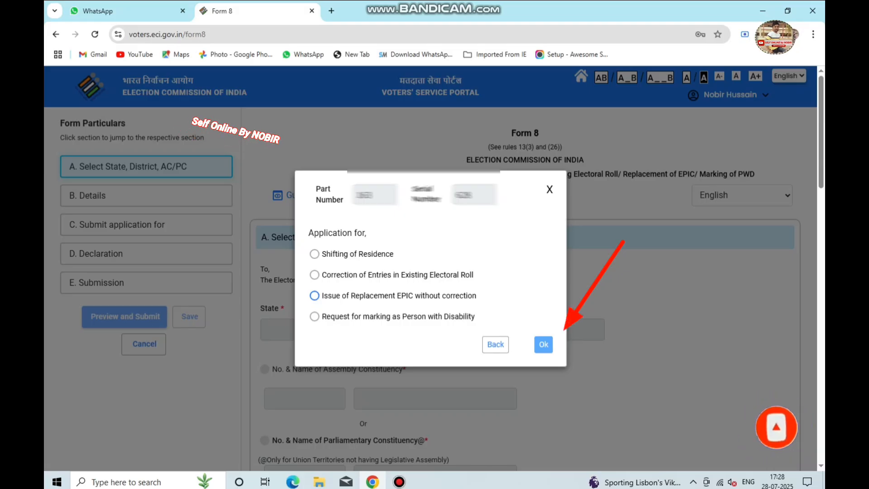
# Step: Choose 'Issue of Replacement EPIC without correction' as the application type
pyautogui.click(314, 296)
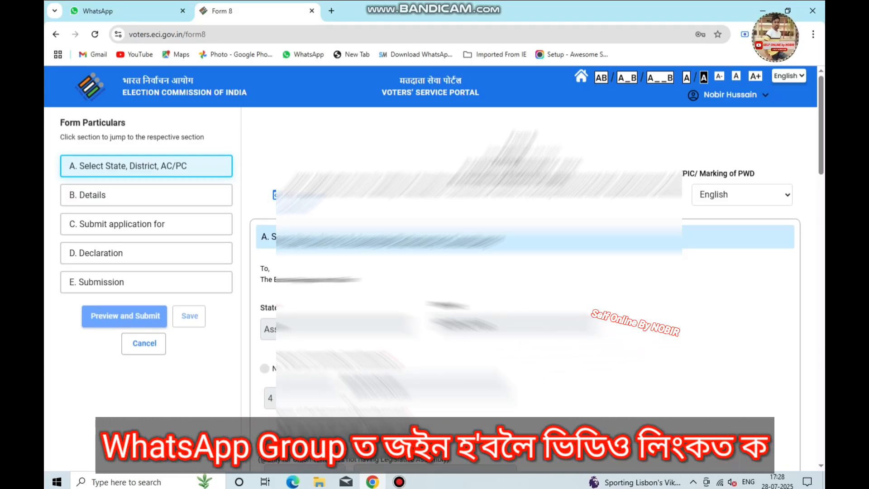
pyautogui.scroll(-5, 525, 290)
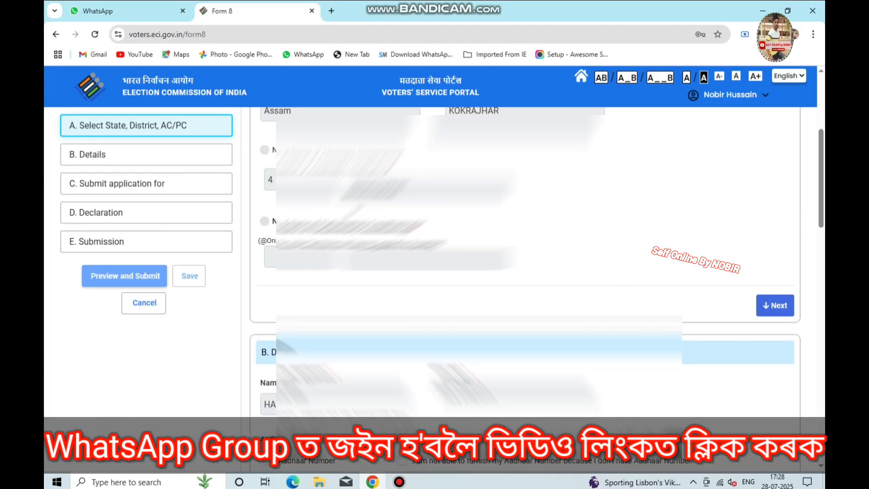
pyautogui.scroll(-1, 525, 289)
pyautogui.scroll(-10, 525, 290)
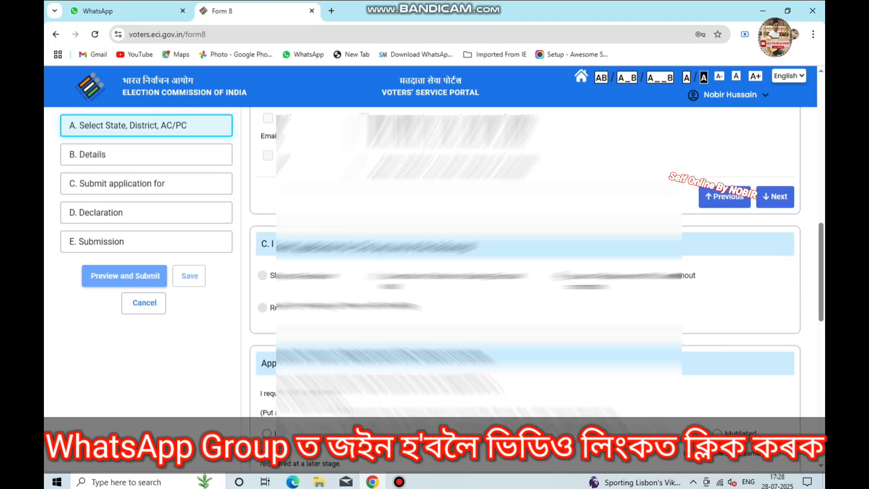
pyautogui.scroll(-4, 525, 290)
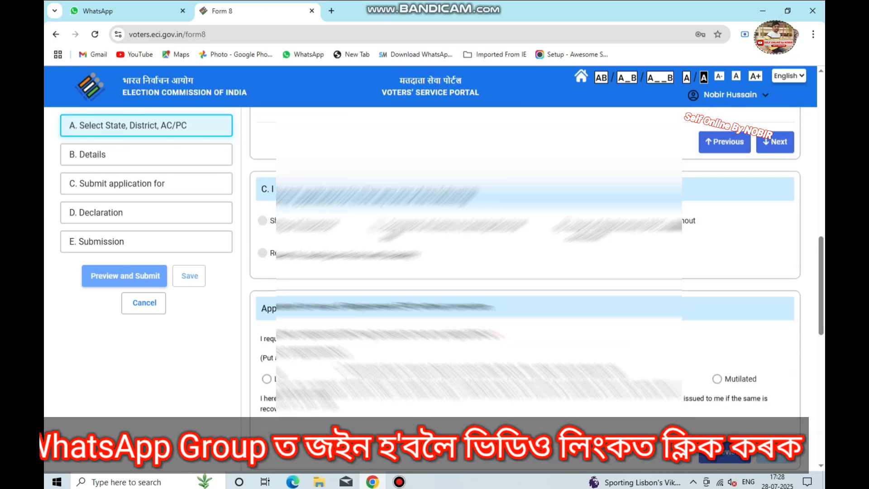
pyautogui.scroll(1, 525, 289)
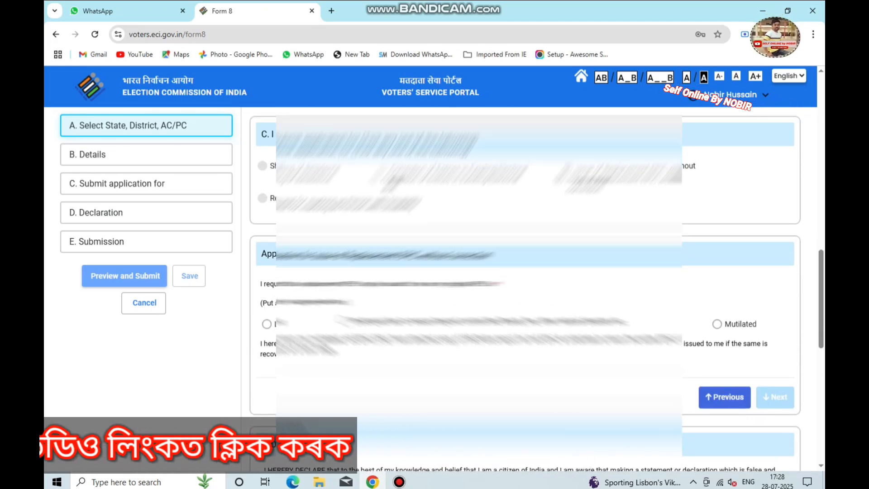
pyautogui.scroll(5, 526, 290)
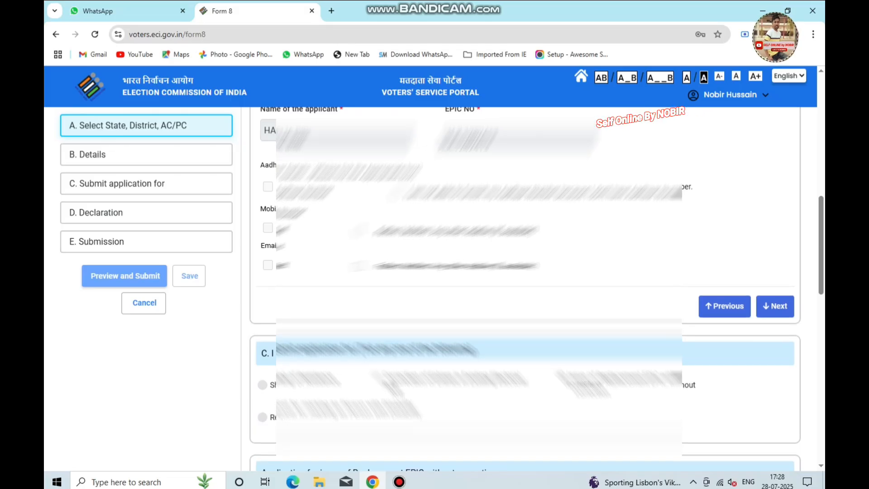
pyautogui.scroll(3, 525, 289)
pyautogui.moveTo(741, 224); pyautogui.dragTo(710, 290)
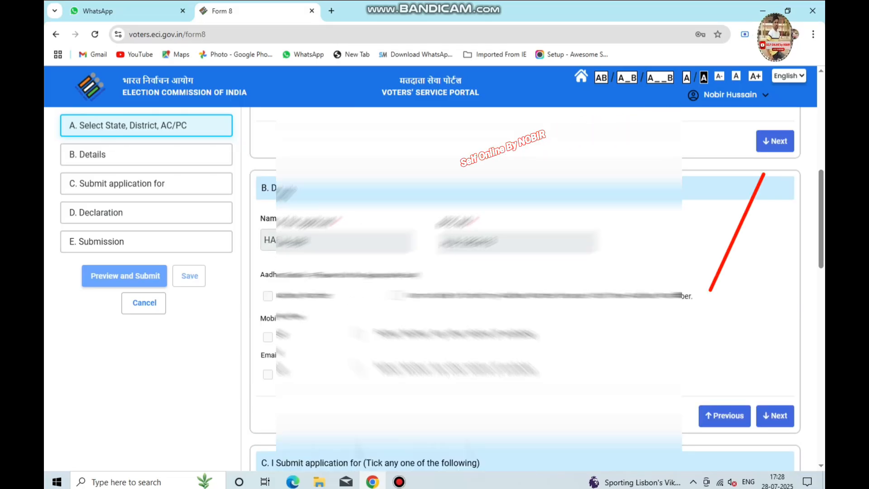
# Step: Complete Form 8 sections A and B and move down to section C
pyautogui.click(775, 141)
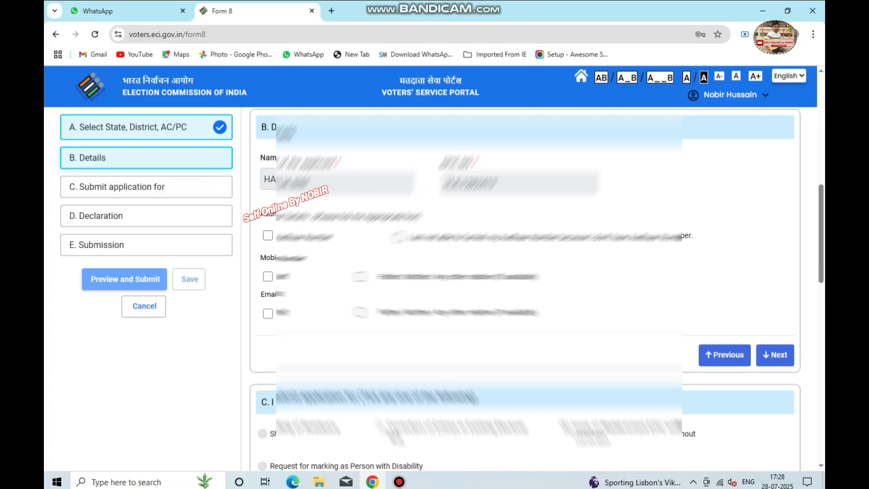
pyautogui.click(775, 355)
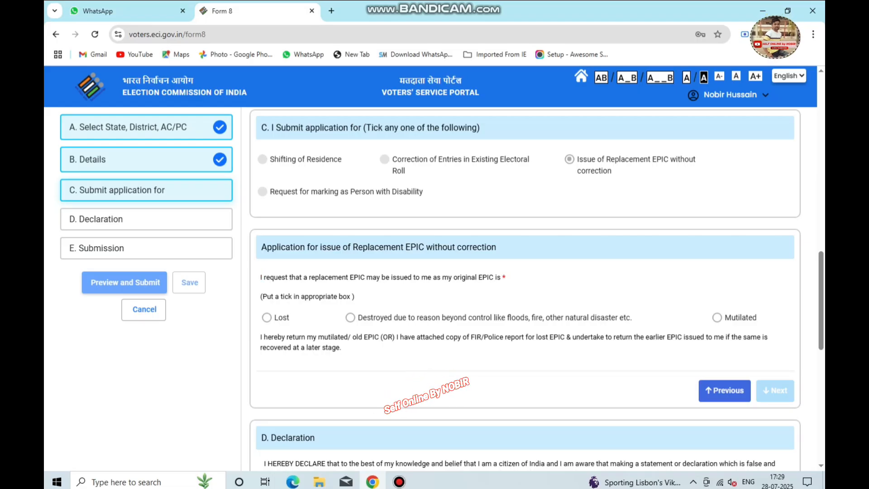
pyautogui.scroll(-1, 525, 290)
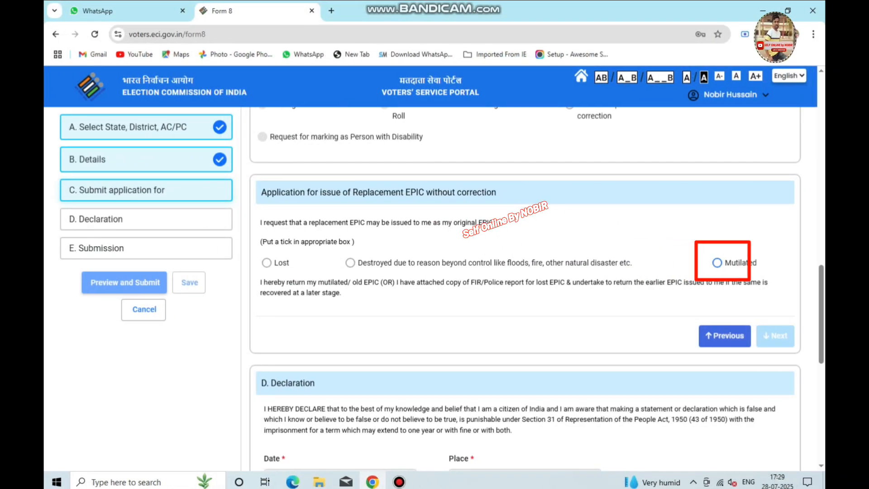
# Step: Mark the old EPIC as Lost, then change the reason to Destroyed
pyautogui.click(267, 262)
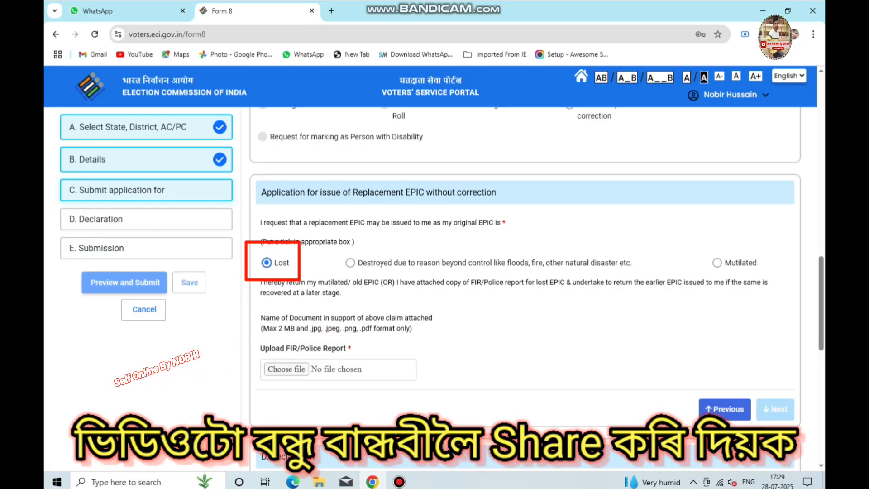
pyautogui.click(717, 263)
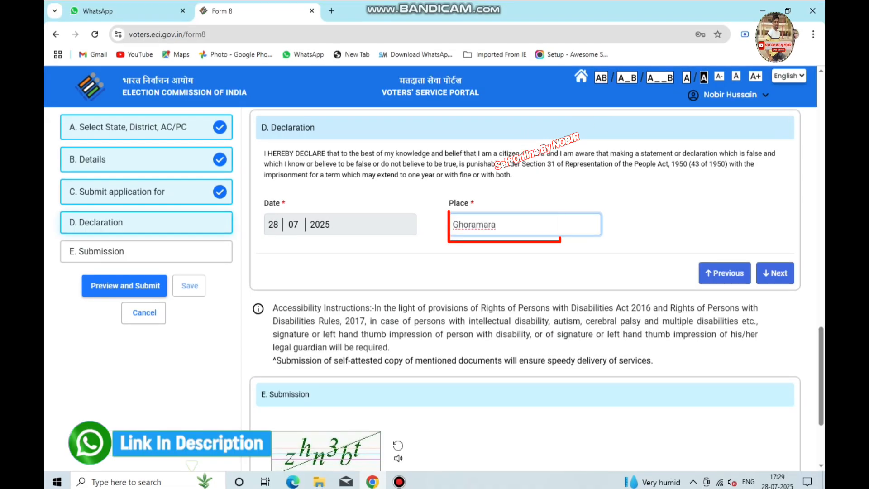
# Step: Finish the Declaration section and enter the submission captcha
pyautogui.click(775, 273)
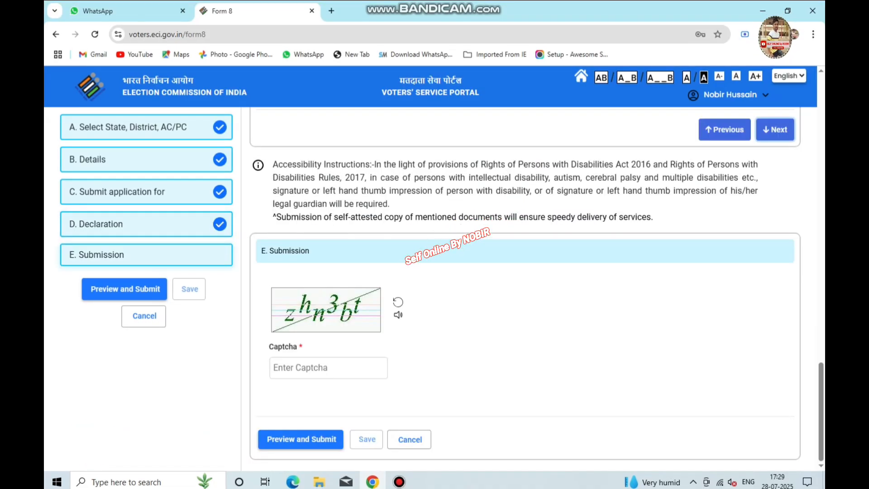
pyautogui.click(329, 368)
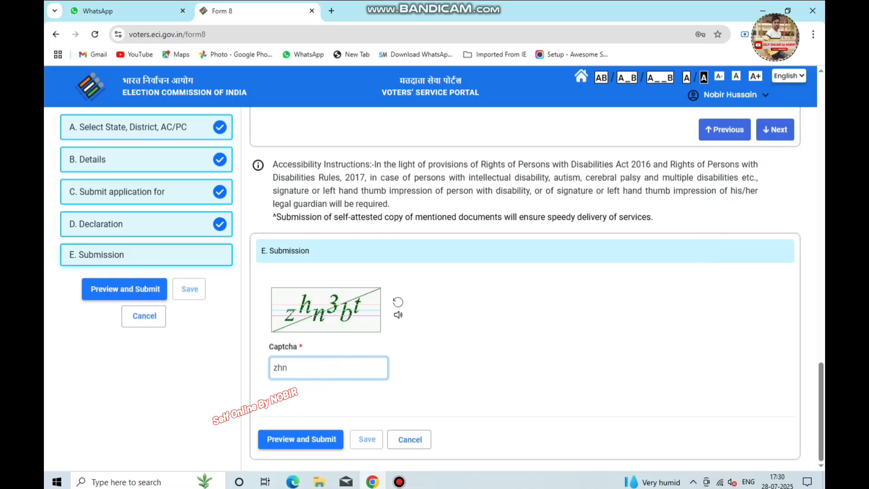
pyautogui.write('zhn')
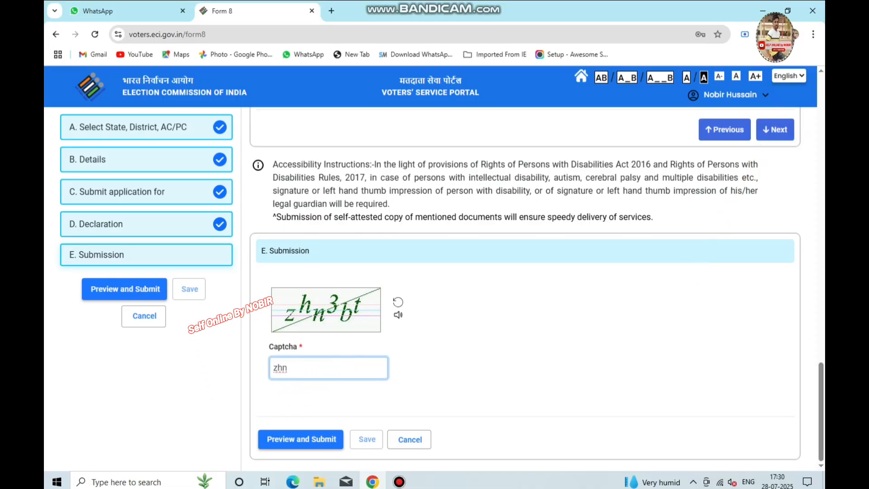
pyautogui.write('3')
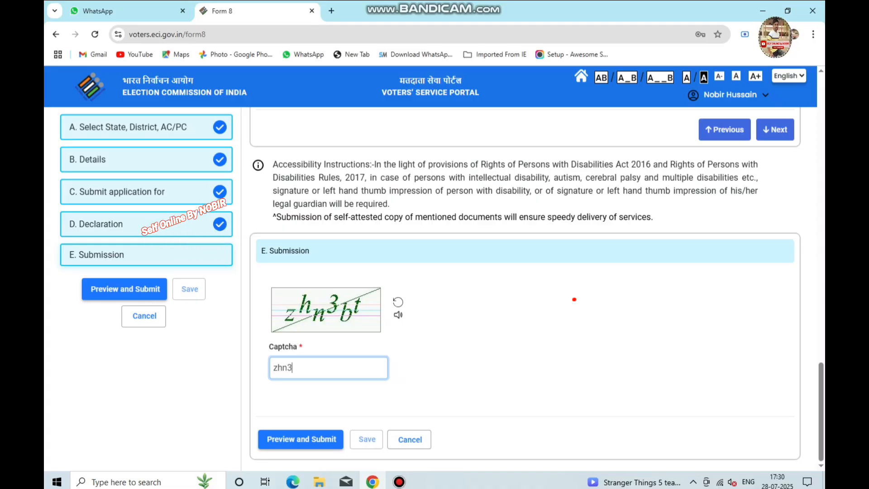
pyautogui.write('b')
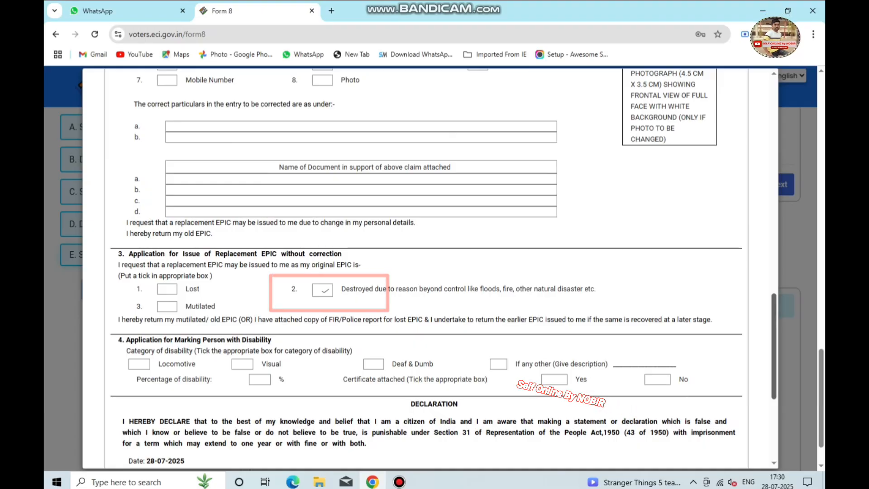
# Step: Scroll up and down through the submitted Form 8 and its two-page acknowledgement PDF
pyautogui.scroll(-5, 425, 267)
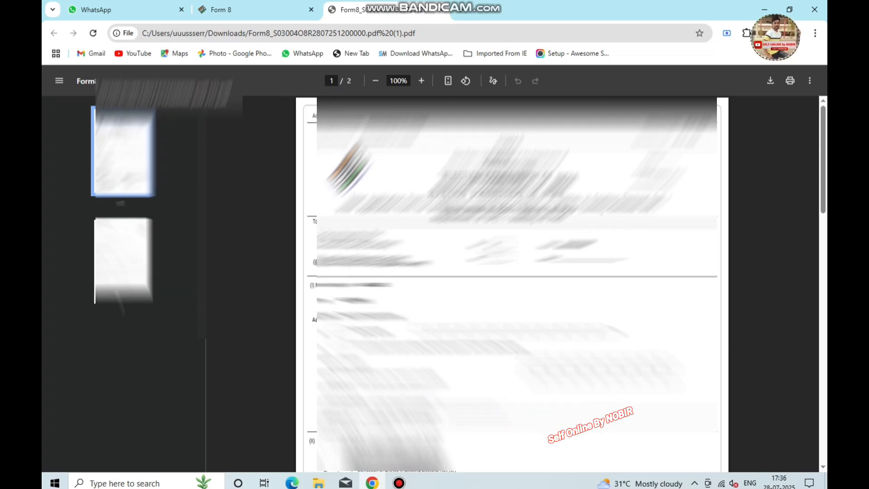
pyautogui.scroll(-5, 512, 284)
pyautogui.scroll(4, 512, 284)
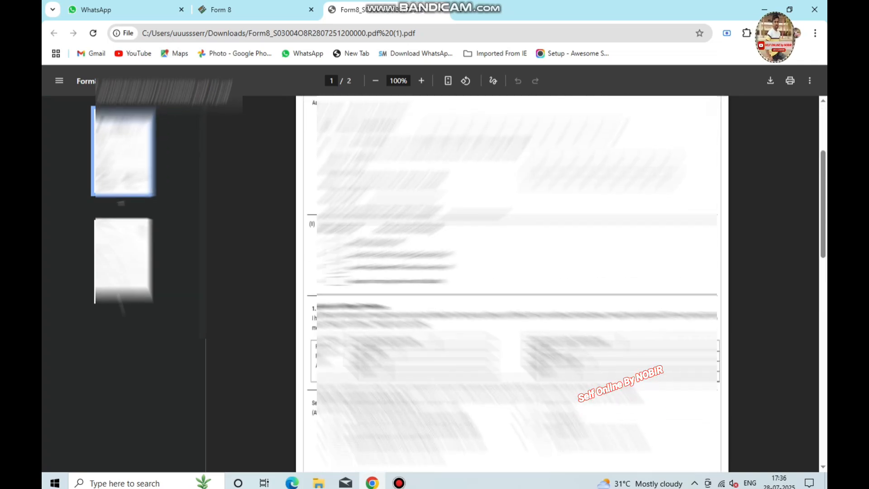
pyautogui.scroll(-1, 512, 284)
pyautogui.scroll(2, 512, 283)
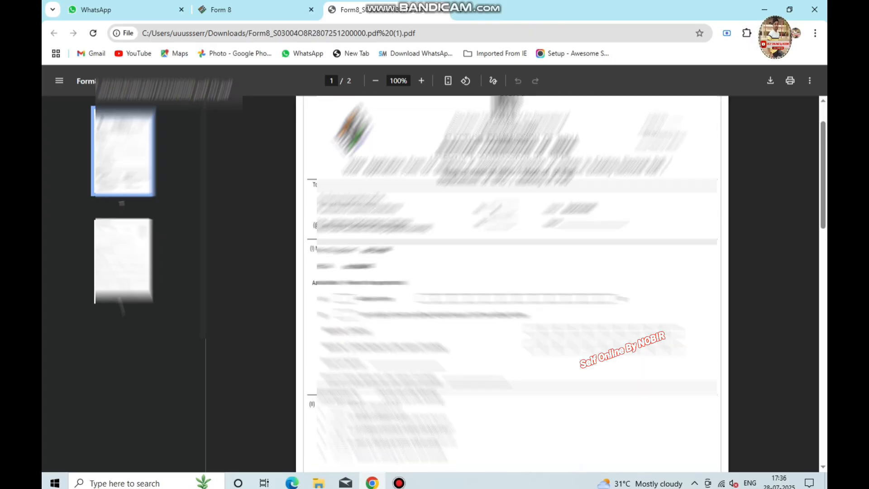